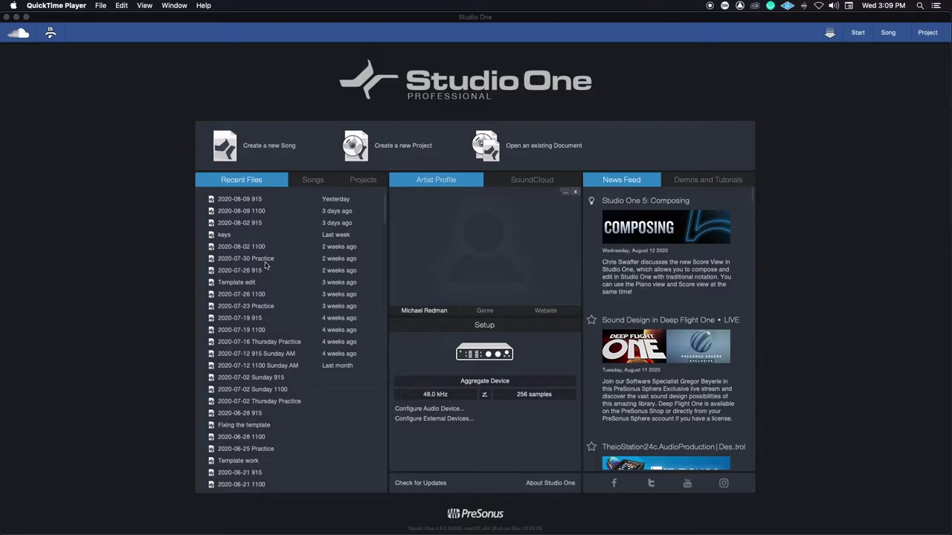
- Open the 2020-07-30 Practice song from Recent Files and scroll through its tracks from Master to Master Bum
click(266, 263)
click(265, 263)
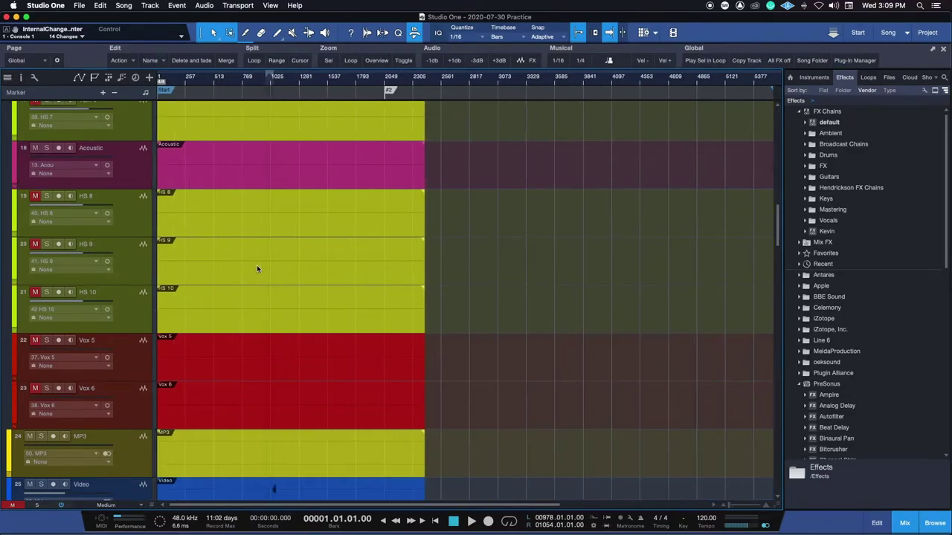
scroll(256, 269, down, 10)
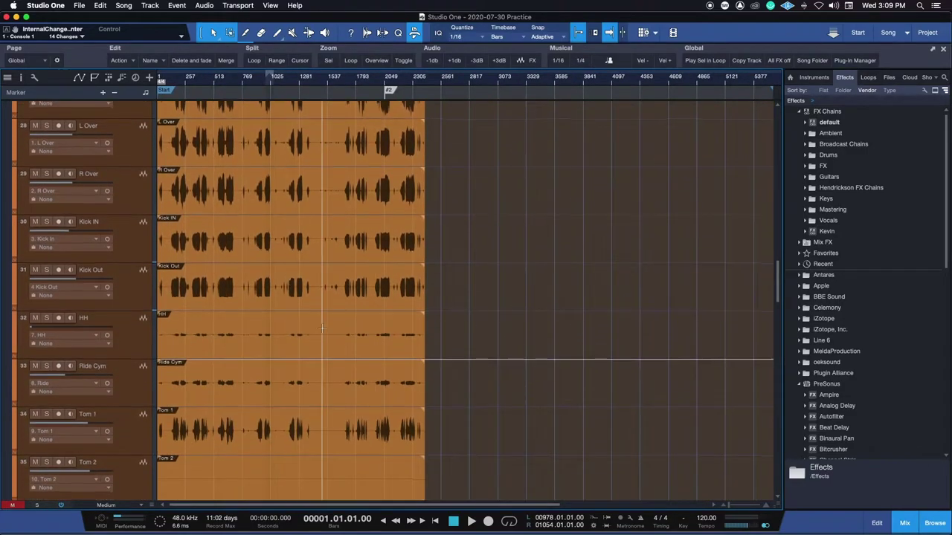
scroll(322, 327, down, 12)
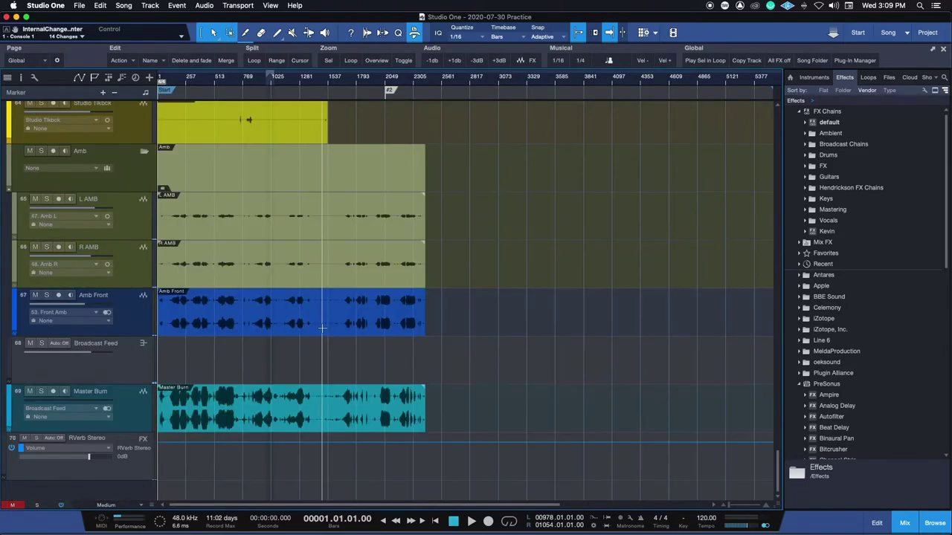
scroll(322, 328, up, 20)
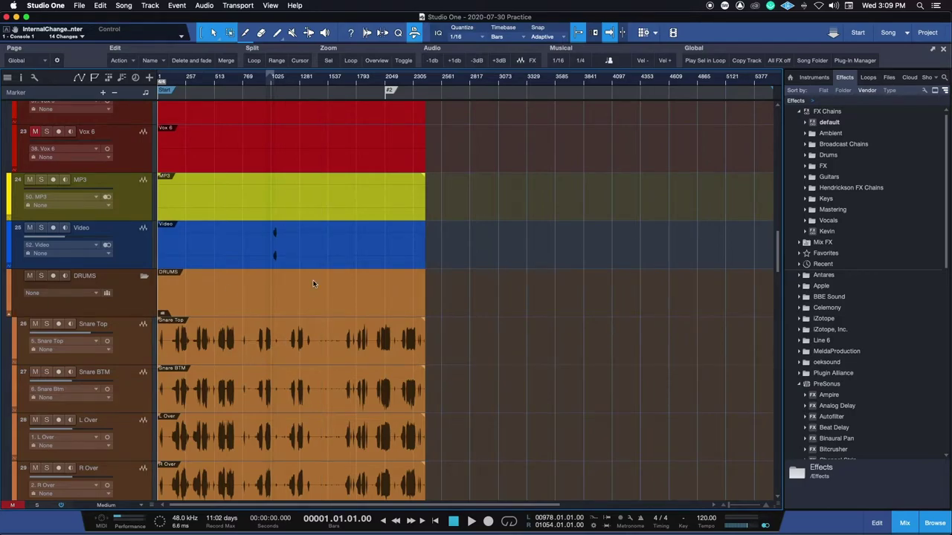
scroll(294, 245, up, 20)
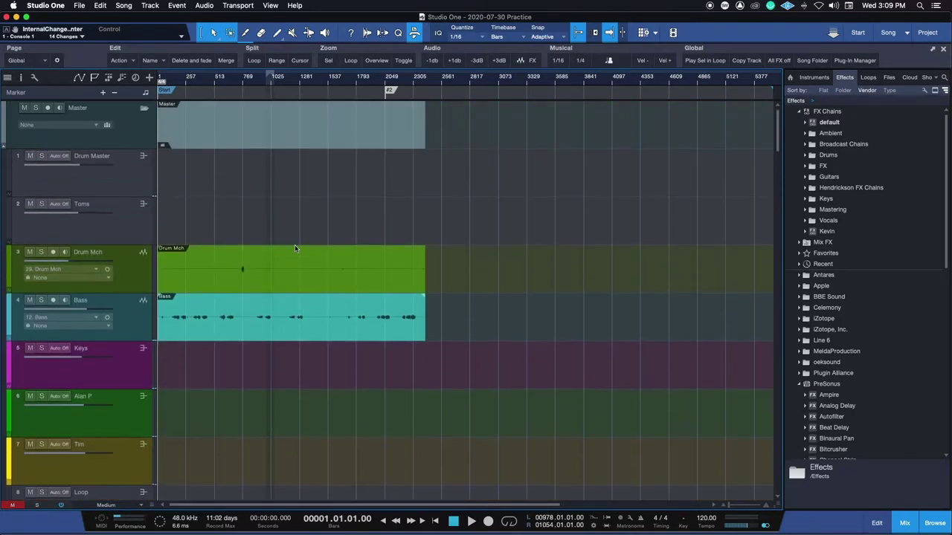
scroll(294, 245, down, 1)
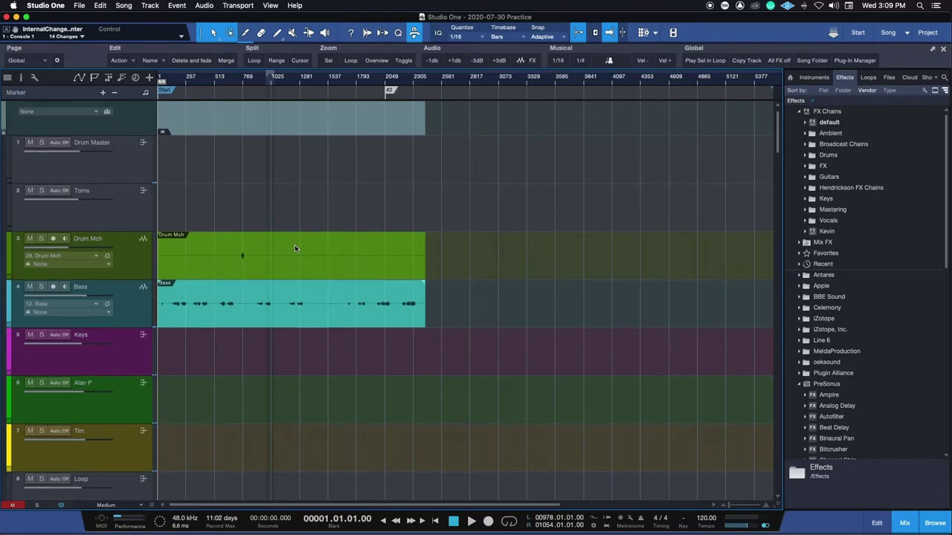
scroll(295, 244, up, 1)
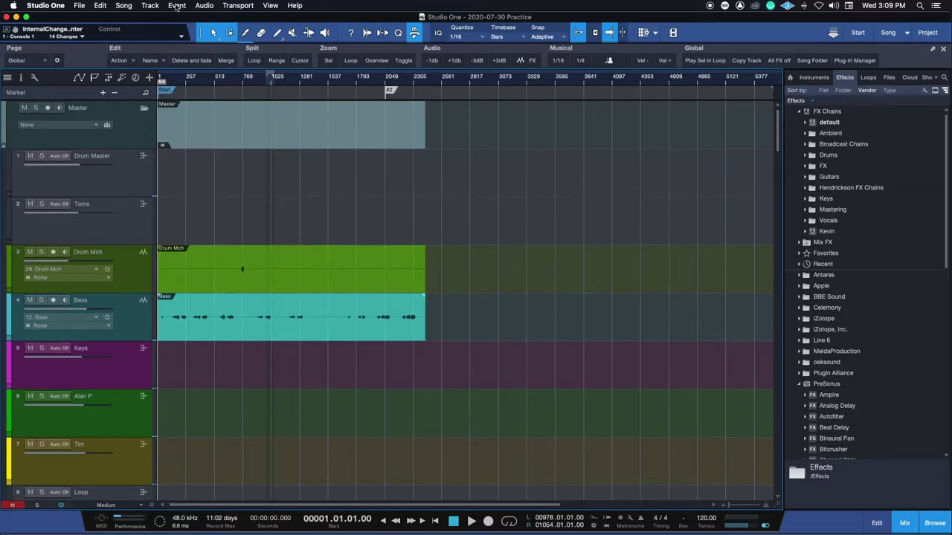
- Save the song to a new location, choosing the 2020-08-09 Sunday AM folder
click(79, 5)
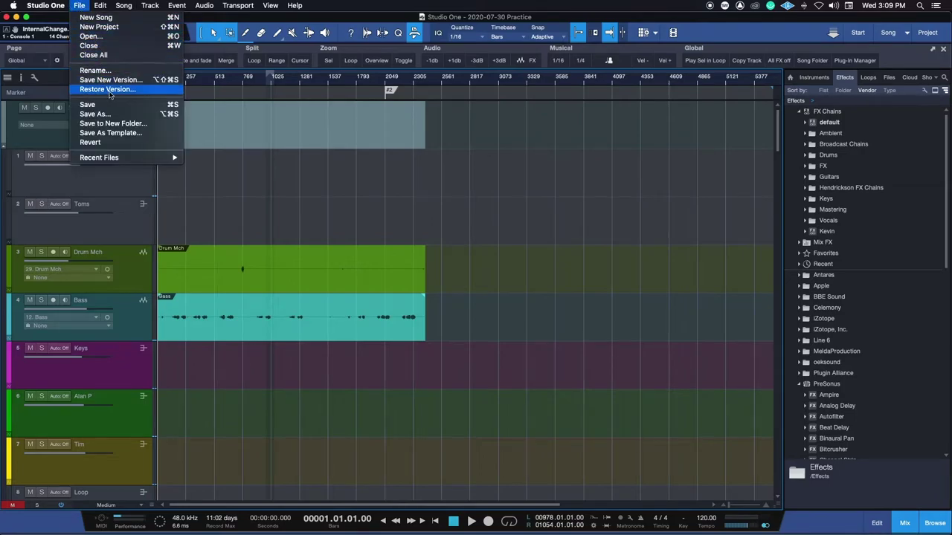
click(107, 116)
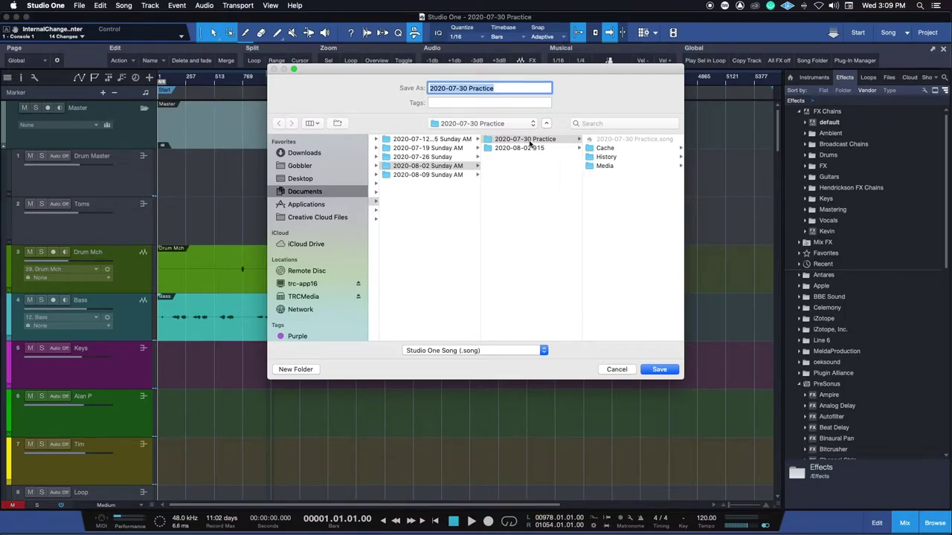
click(431, 176)
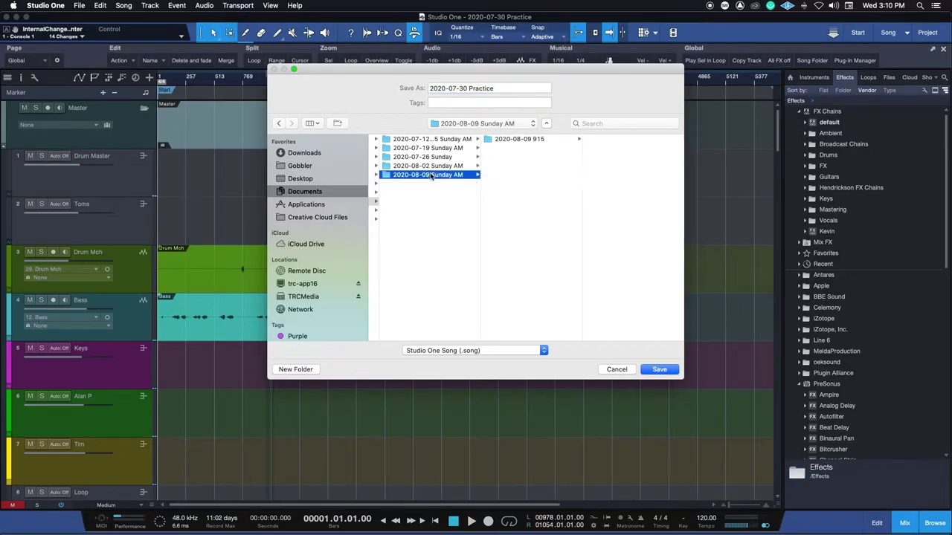
click(424, 175)
click(471, 89)
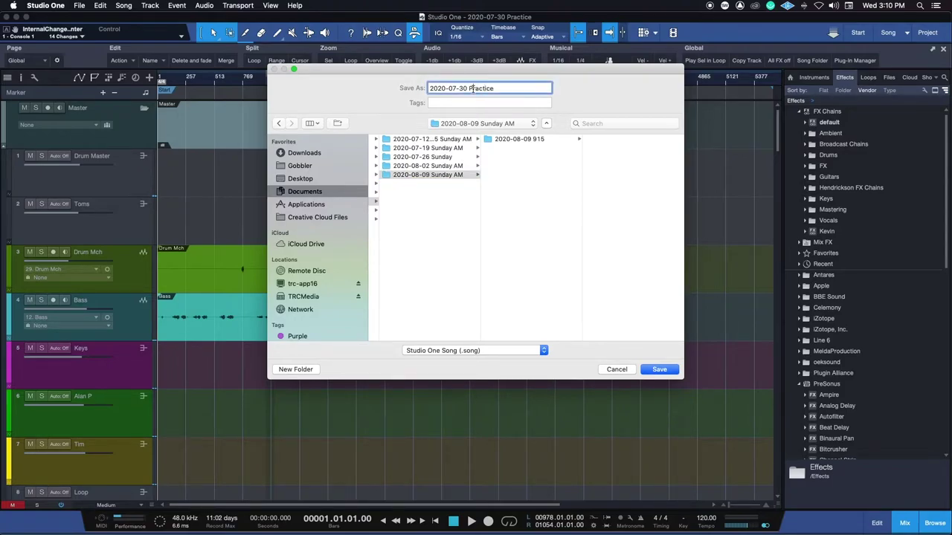
drag(472, 89, 555, 78)
key(BackSpace)
text(915)
key(Left)
key(Left)
key(Left)
key(Left)
key(Left)
key(Left)
key(Left)
key(BackSpace)
text(08)
key(BackSpace)
key(BackSpace)
key(BackSpace)
text(09)
click(616, 369)
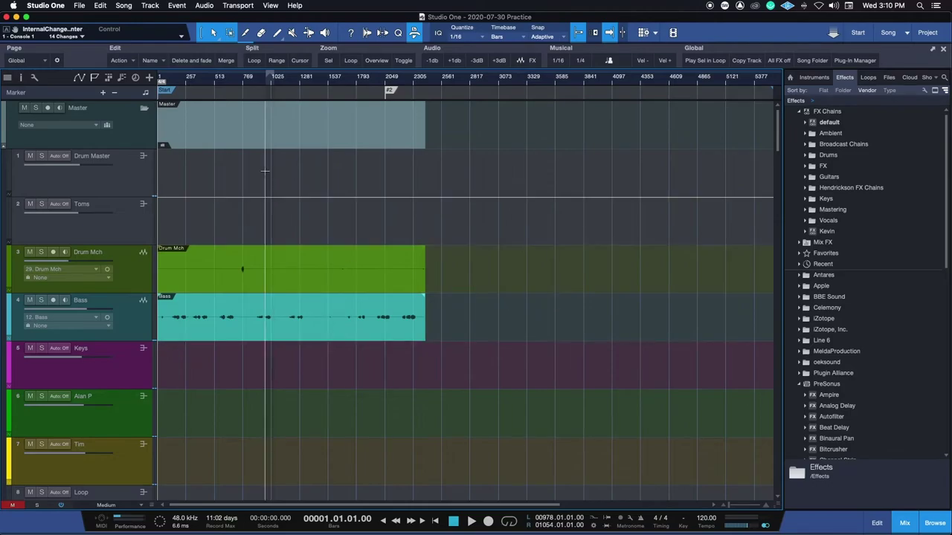
- Select every recorded event in the arrangement and delete them all, leaving the tracks empty
key(super+a)
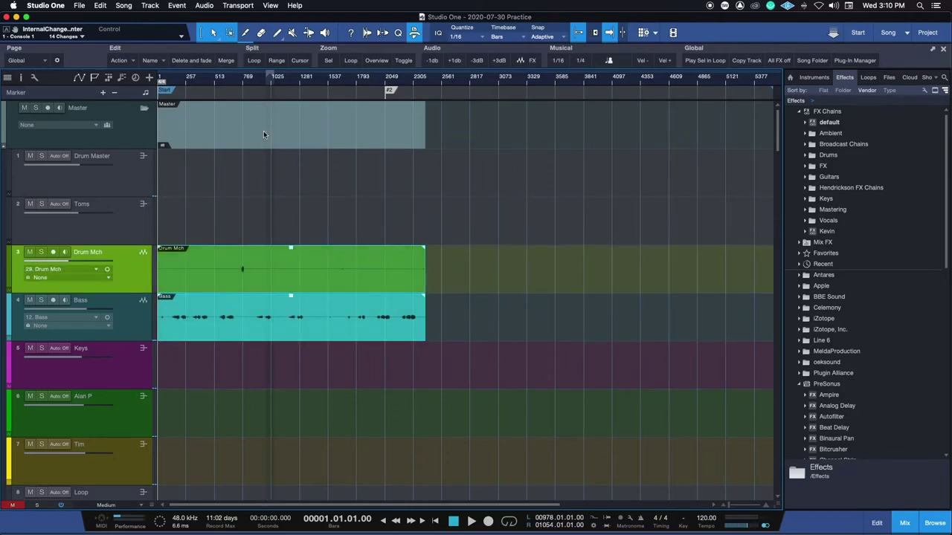
scroll(275, 264, down, 1)
scroll(274, 264, down, 15)
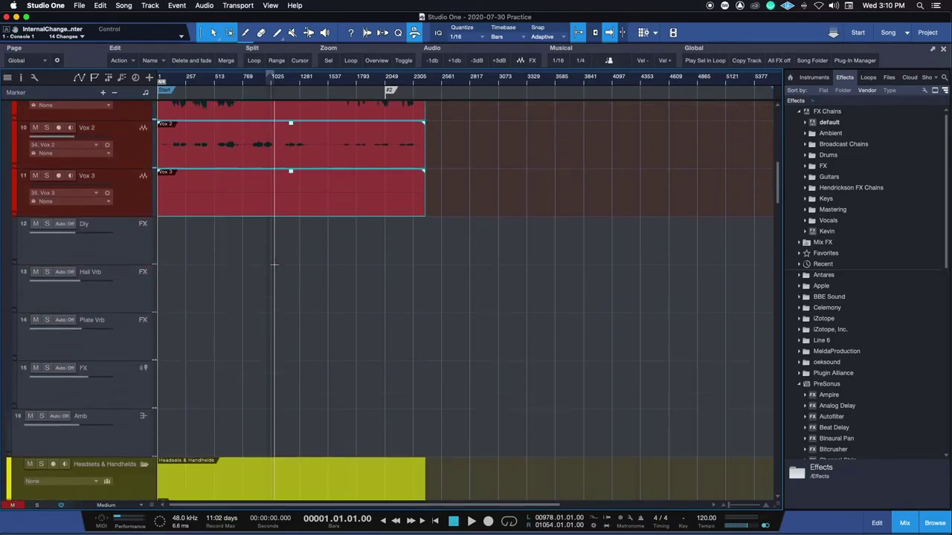
scroll(274, 264, up, 20)
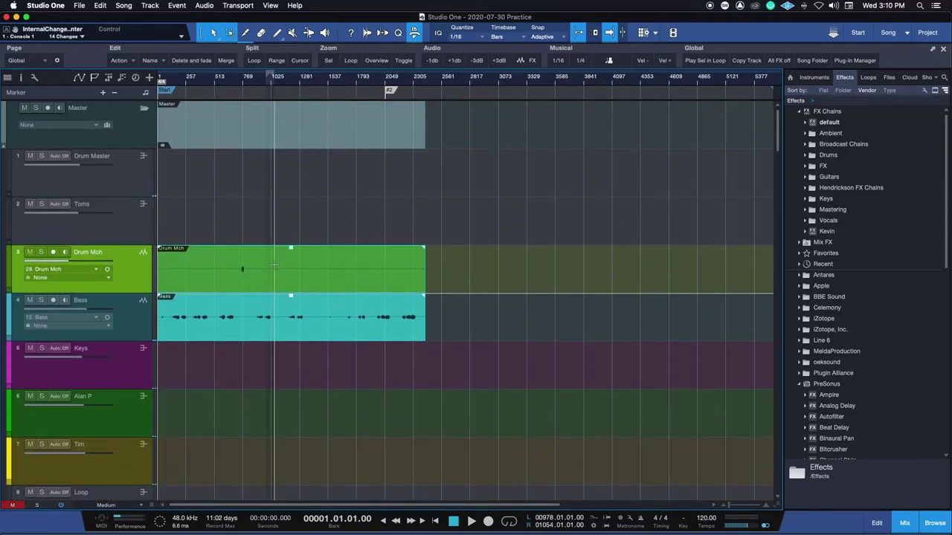
key(Delete)
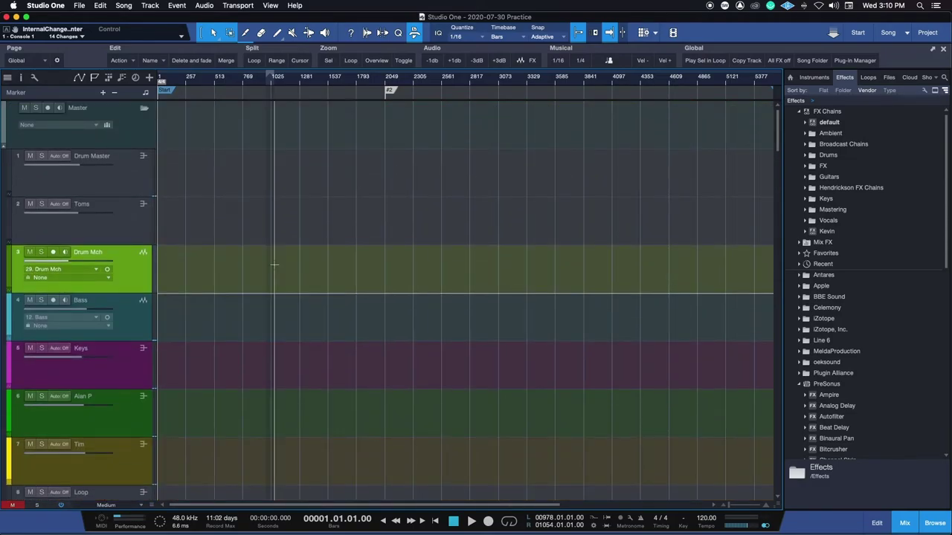
scroll(275, 264, down, 10)
scroll(274, 264, up, 10)
- Save the emptied song
click(79, 5)
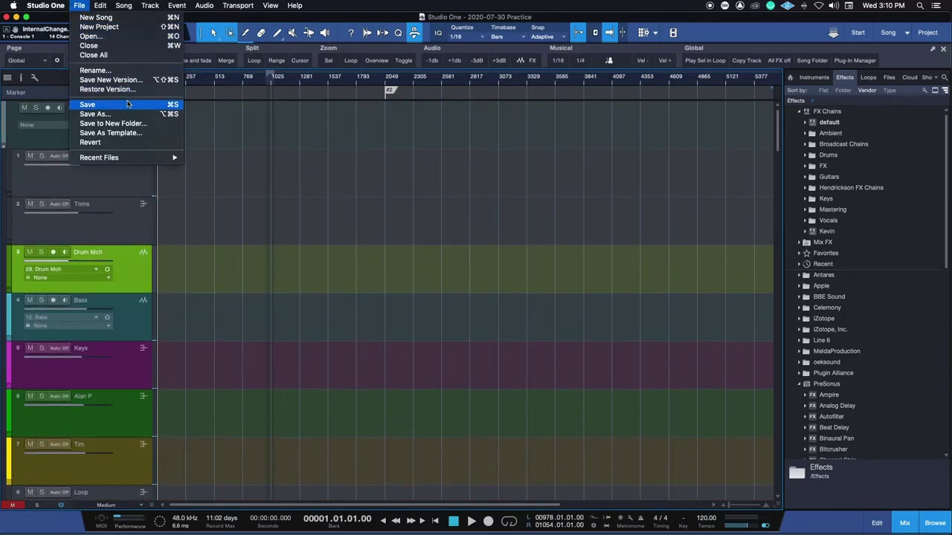
click(128, 104)
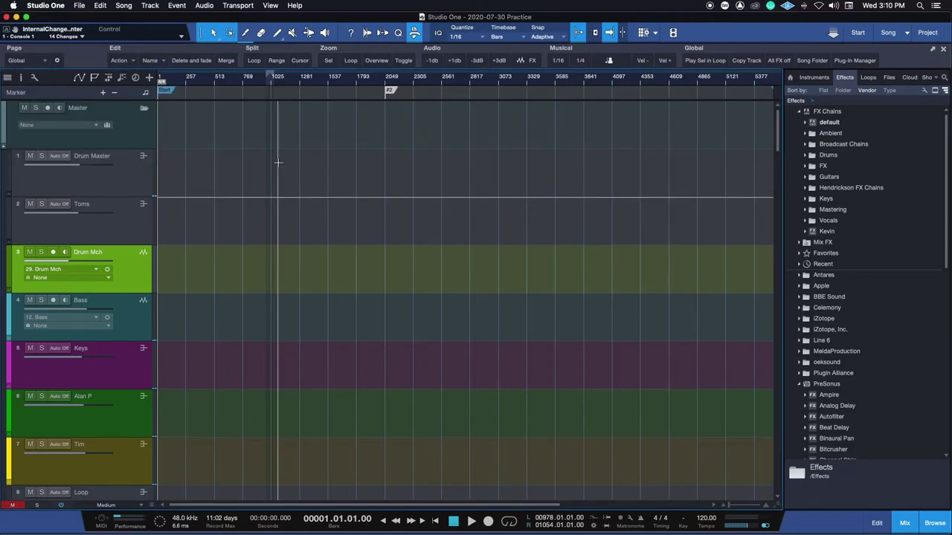
click(124, 5)
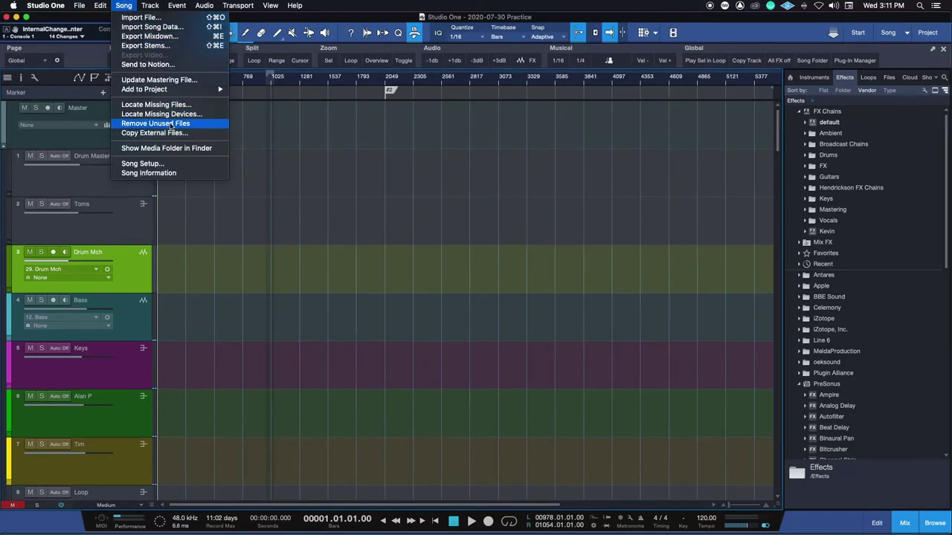
- Remove the listed unused audio files with Remove Unused Files, then save the song
click(169, 123)
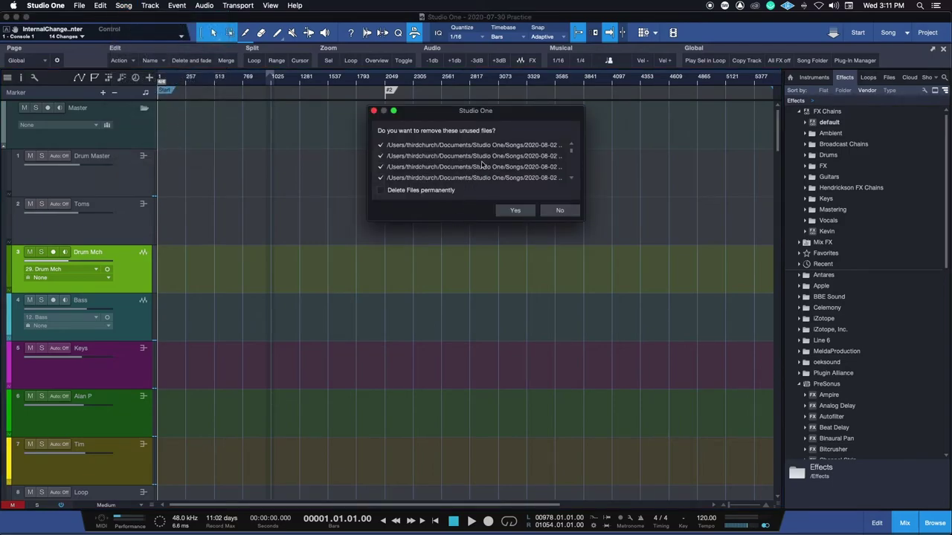
scroll(481, 165, down, 2)
click(528, 211)
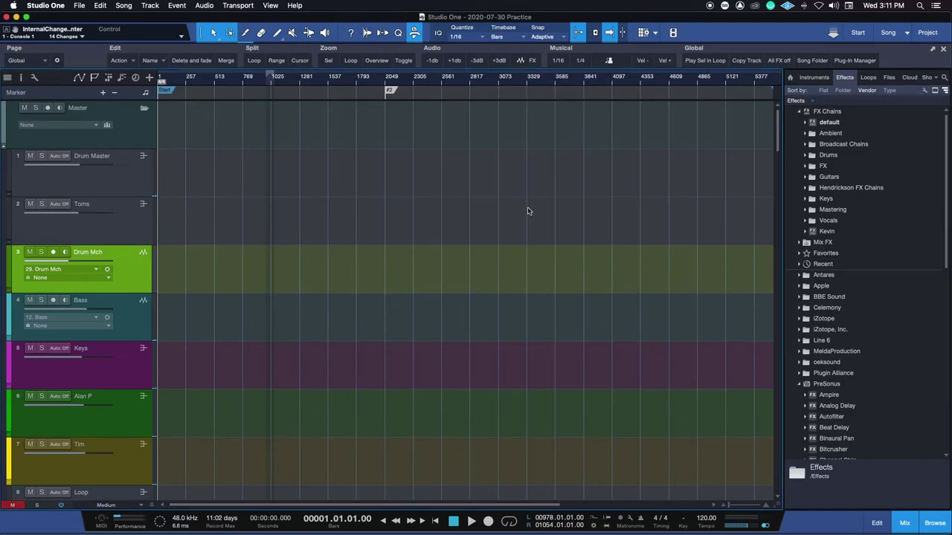
click(77, 5)
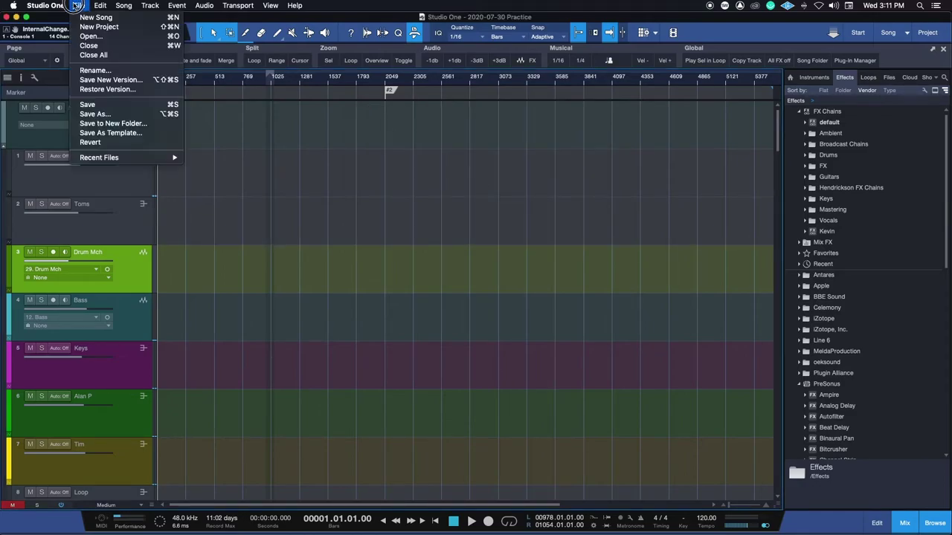
click(104, 104)
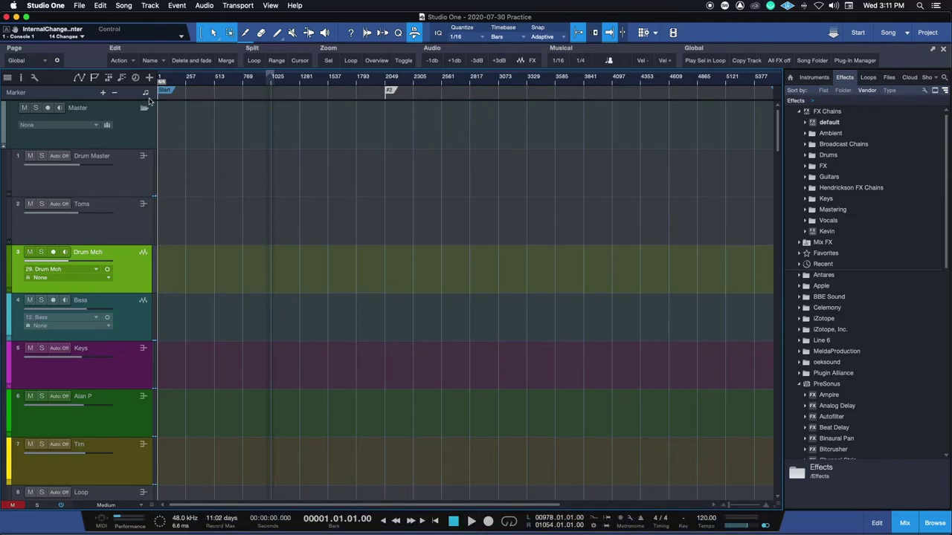
- Zoom the empty arrangement's timeline in horizontally with the E key
key(e)
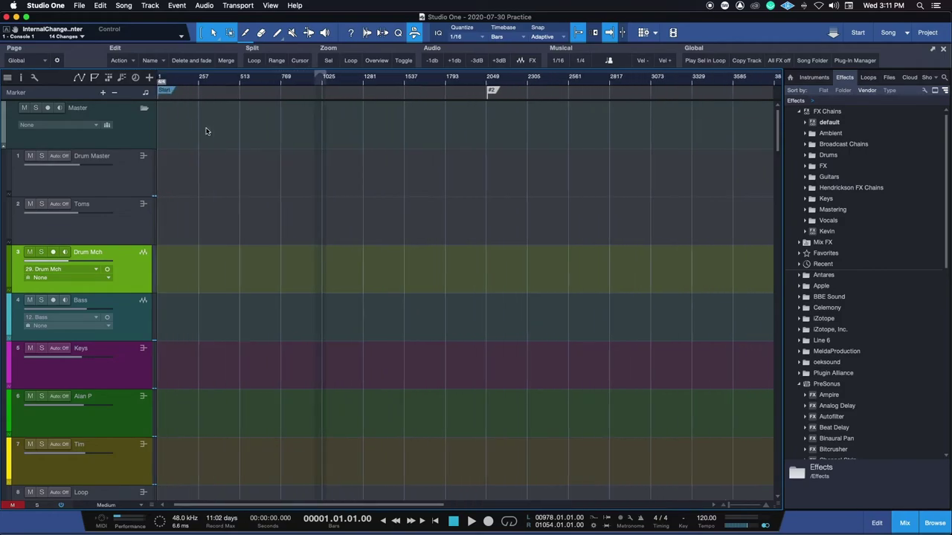